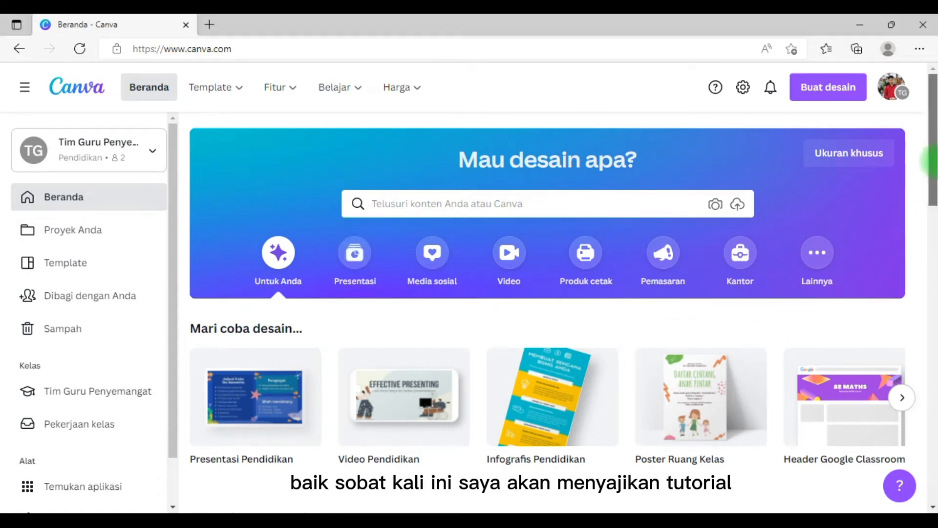
scroll(930, 161, down, 1)
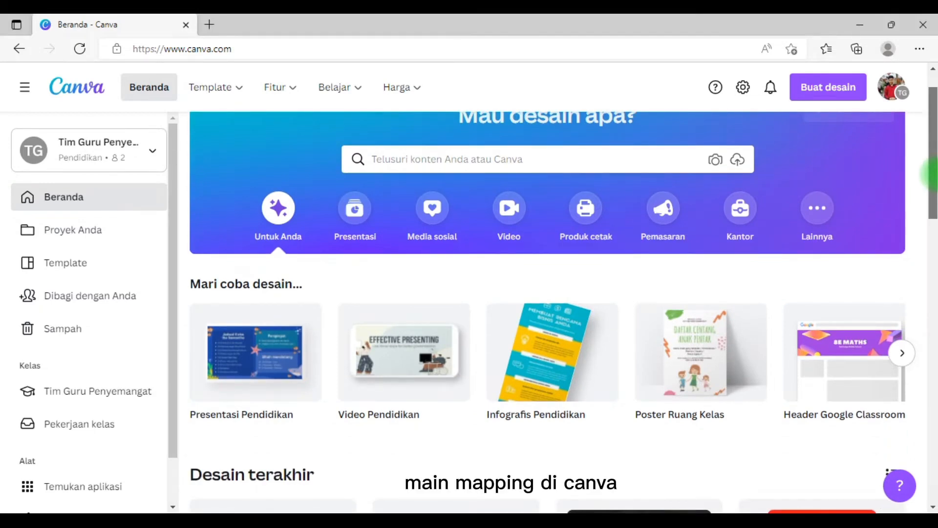
scroll(933, 176, down, 1)
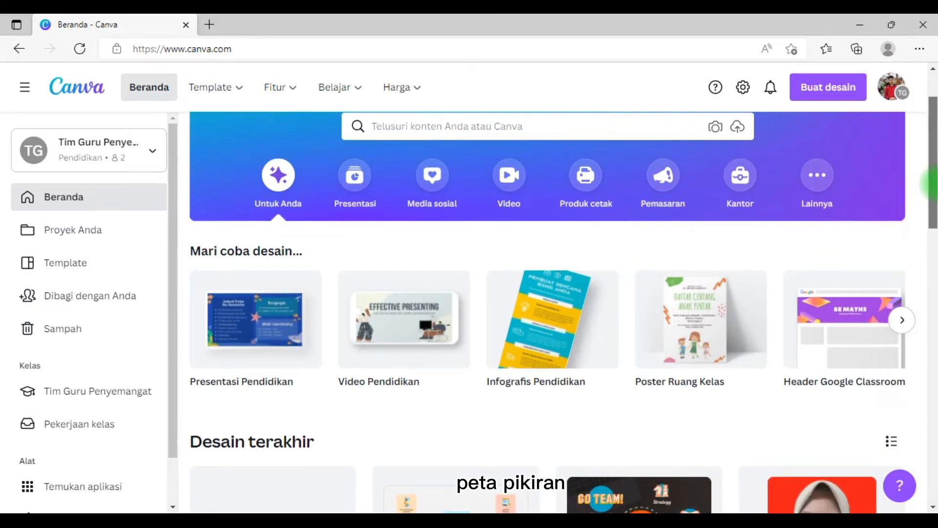
scroll(933, 171, up, 2)
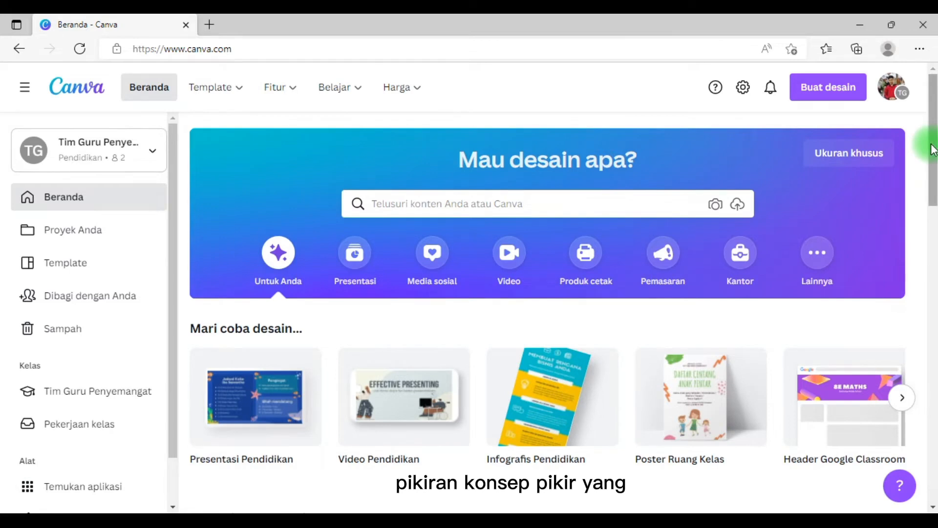
scroll(933, 147, down, 1)
scroll(933, 147, up, 1)
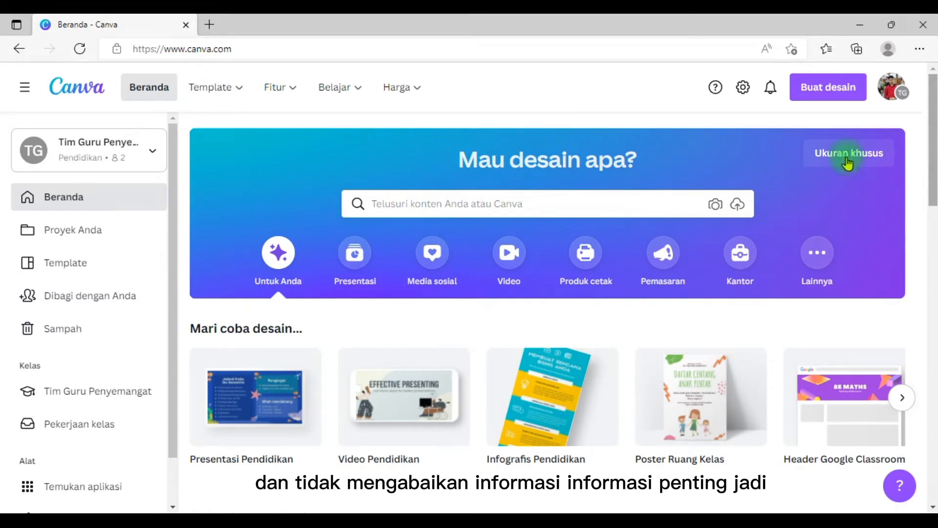
scroll(930, 128, down, 2)
scroll(930, 126, up, 2)
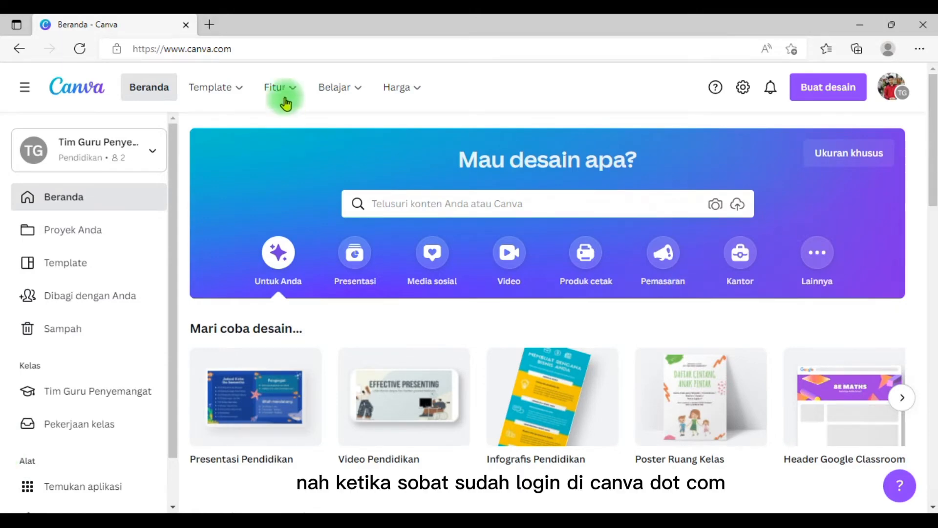
click(255, 49)
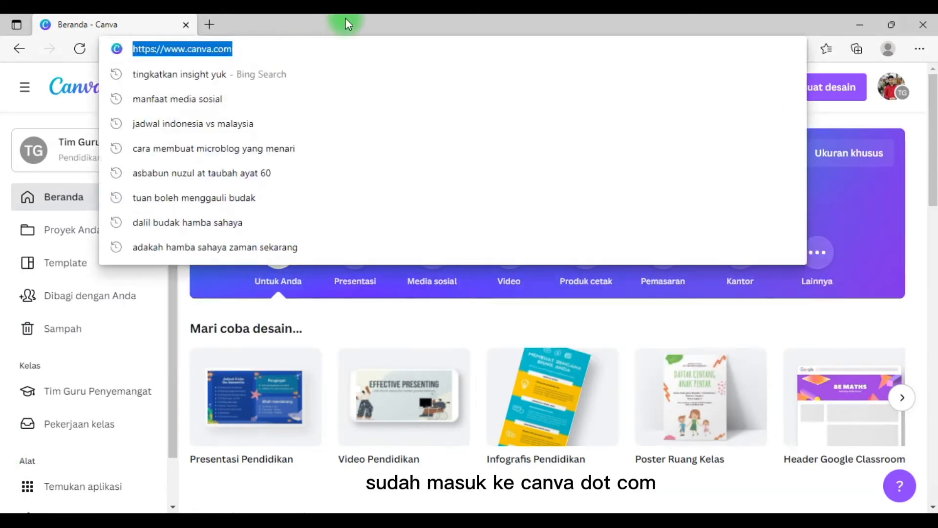
click(921, 169)
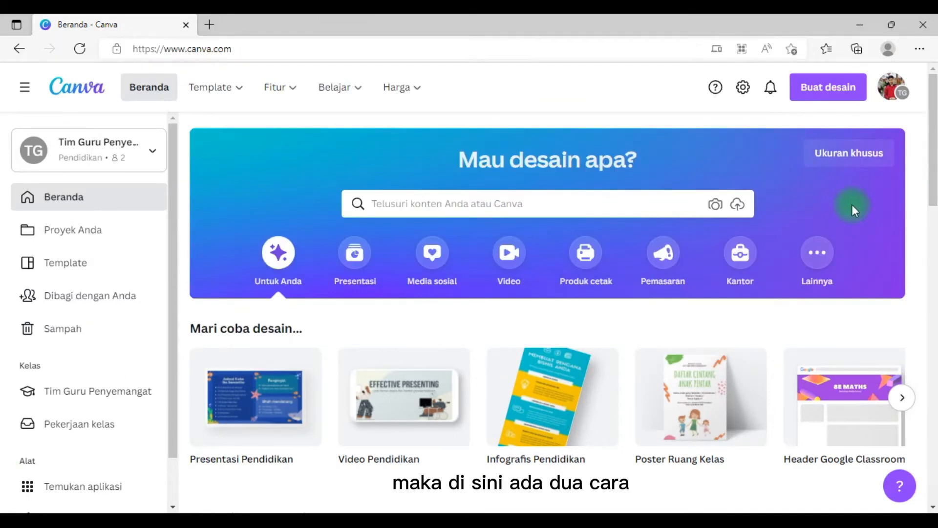
scroll(852, 204, down, 1)
scroll(505, 191, up, 1)
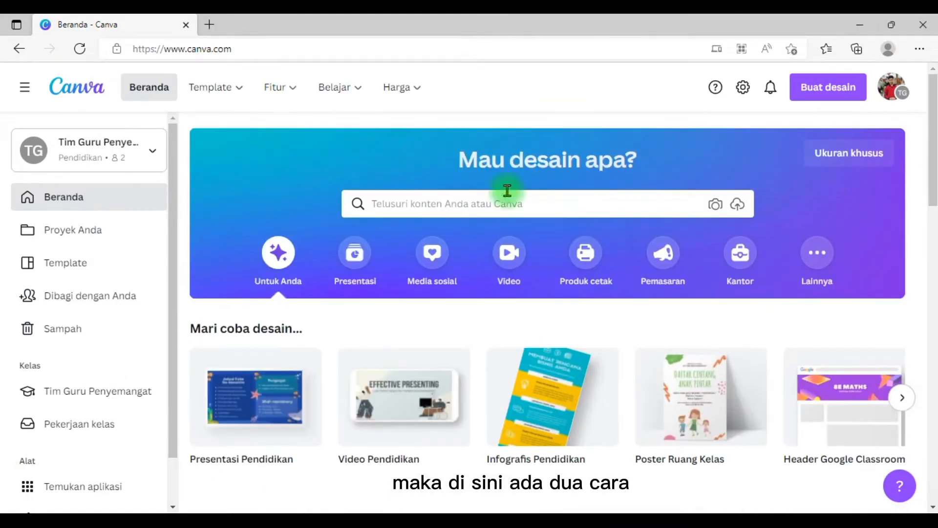
Step: Look up template suggestions for "peta pikiran" in the home page search
click(479, 200)
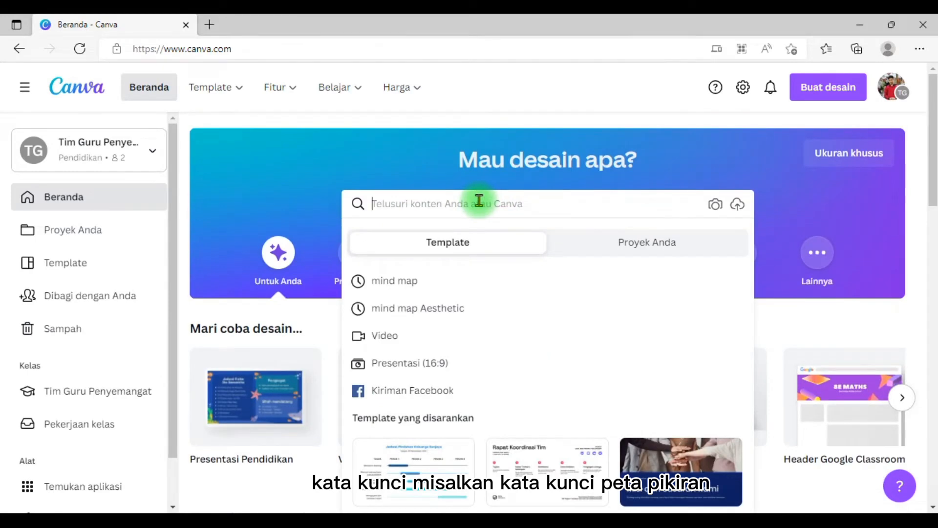
text(pe)
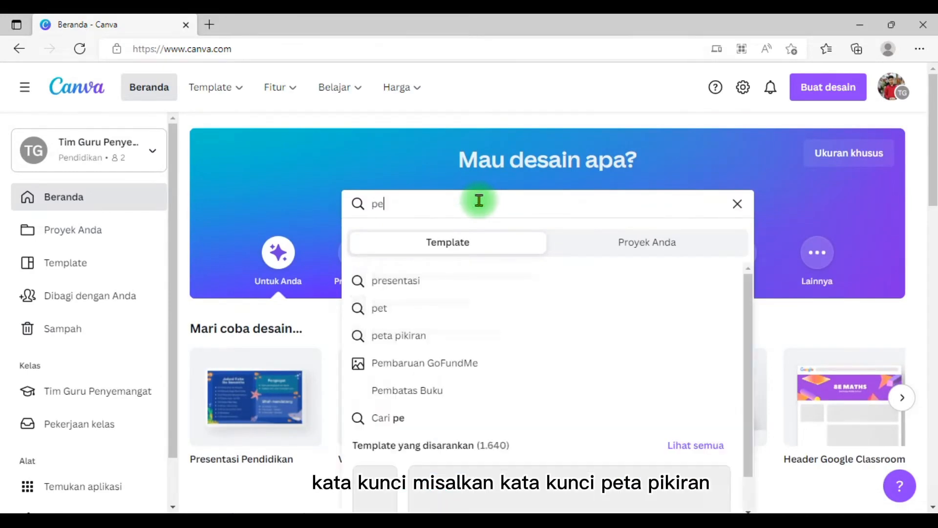
text(ta p)
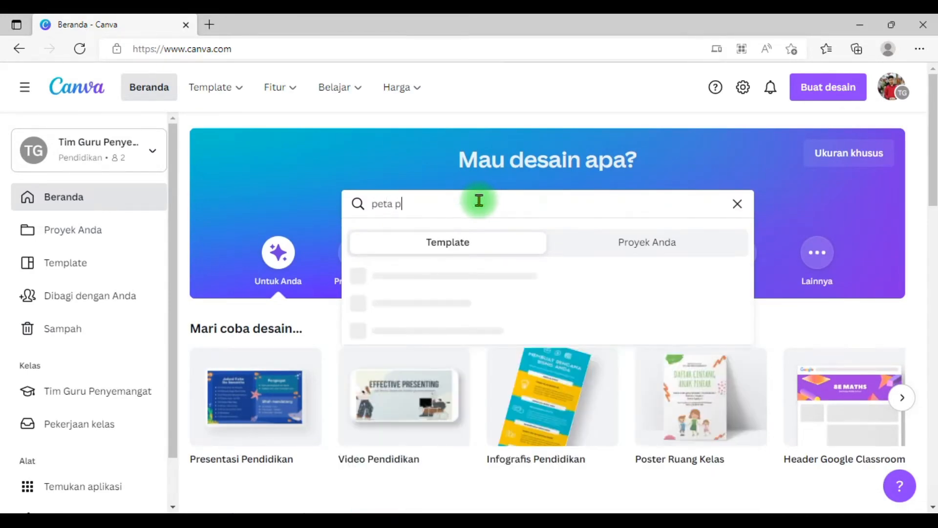
text(ikiran)
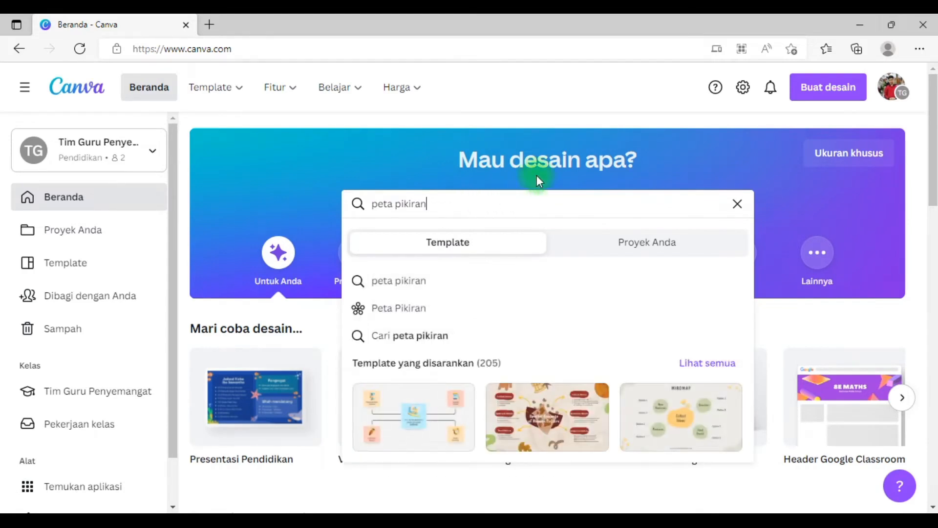
click(553, 106)
Step: Create a blank Peta Pikiran design (1920 × 1080 px) from the suggested design types on the home page
scroll(658, 333, down, 2)
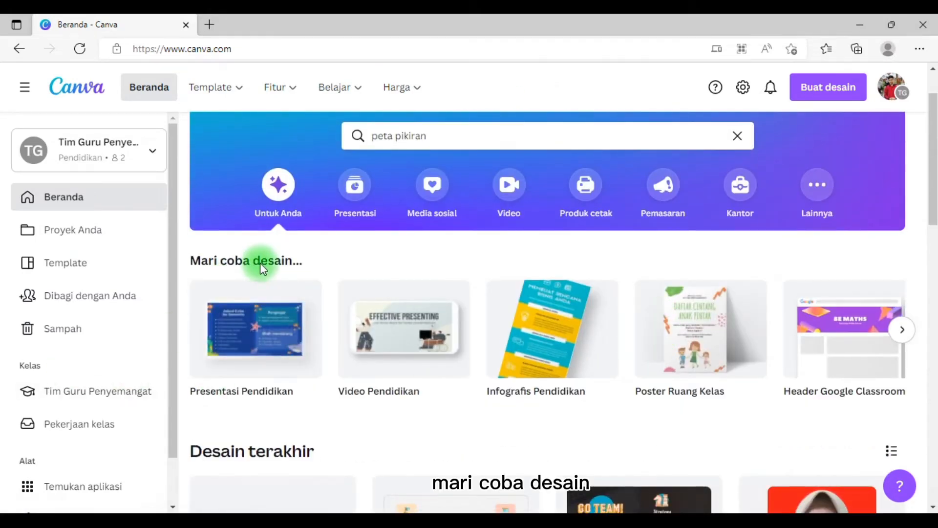
click(899, 332)
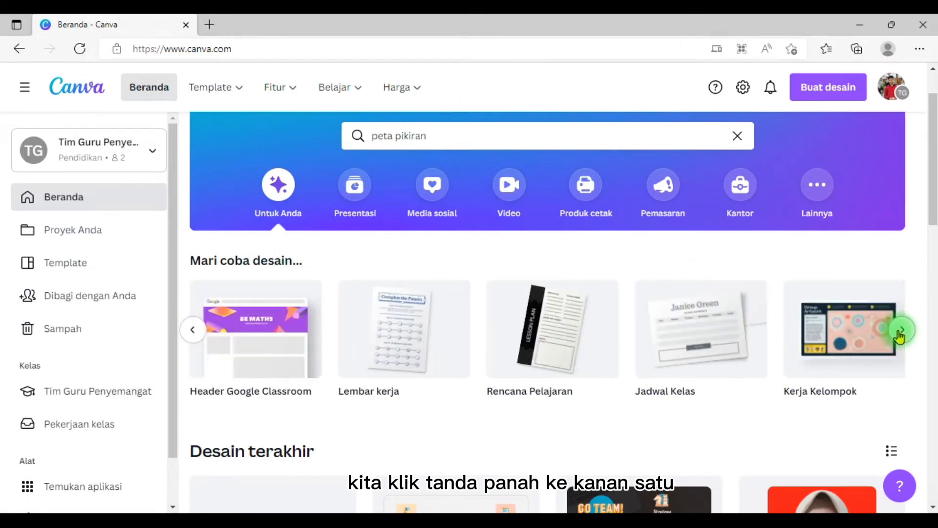
click(899, 332)
click(899, 332)
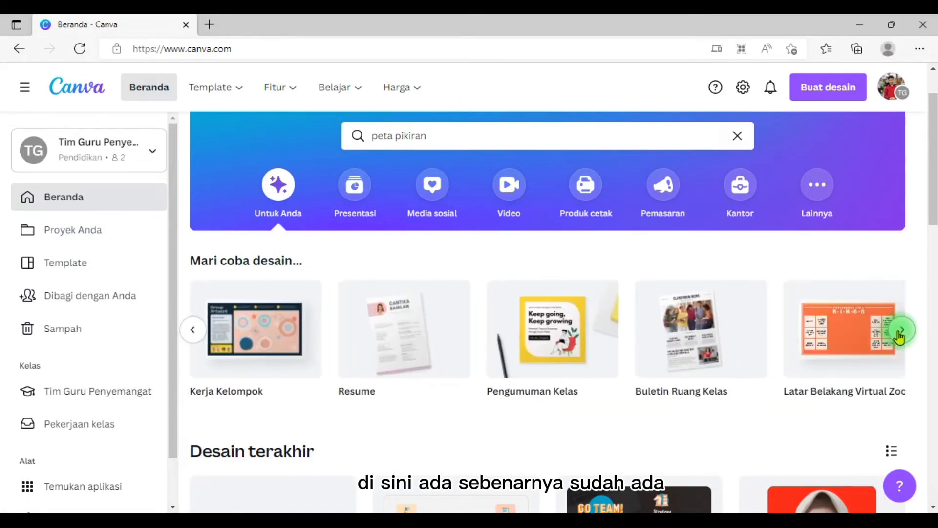
click(900, 334)
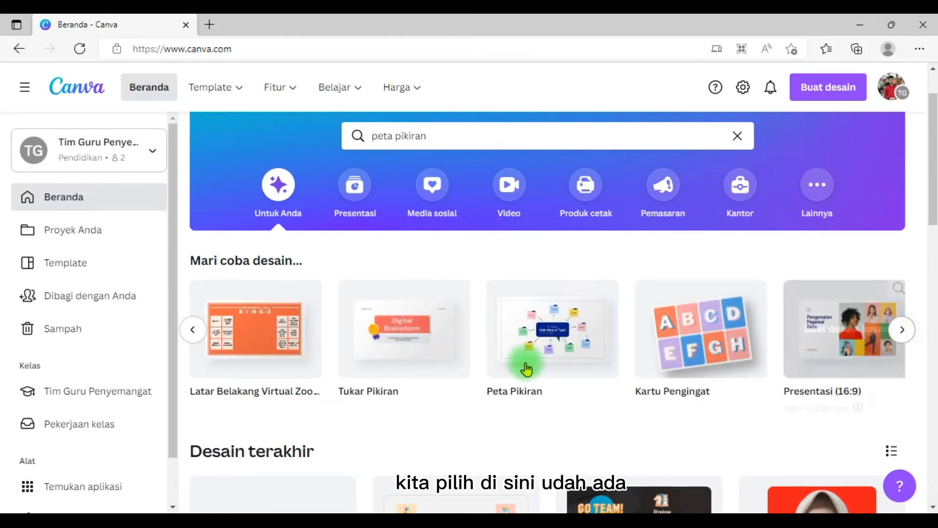
mouse_move(547, 322)
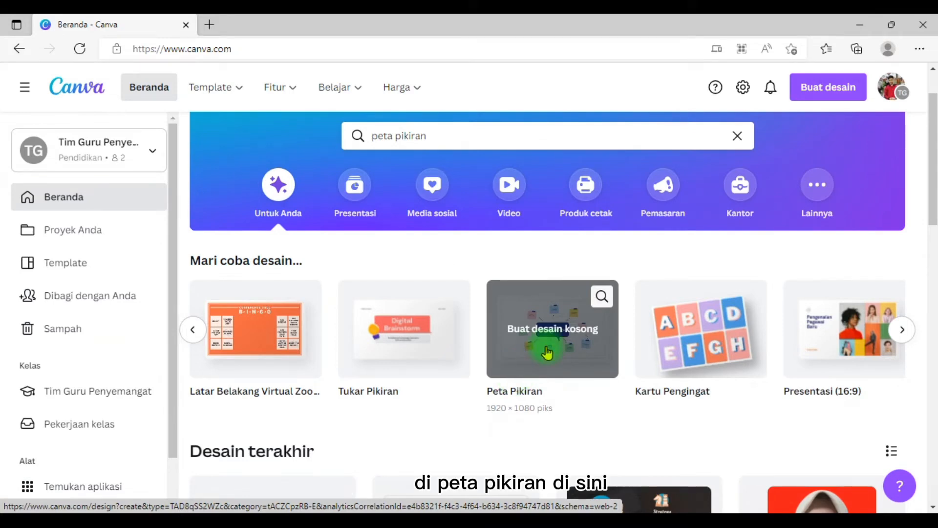
click(590, 329)
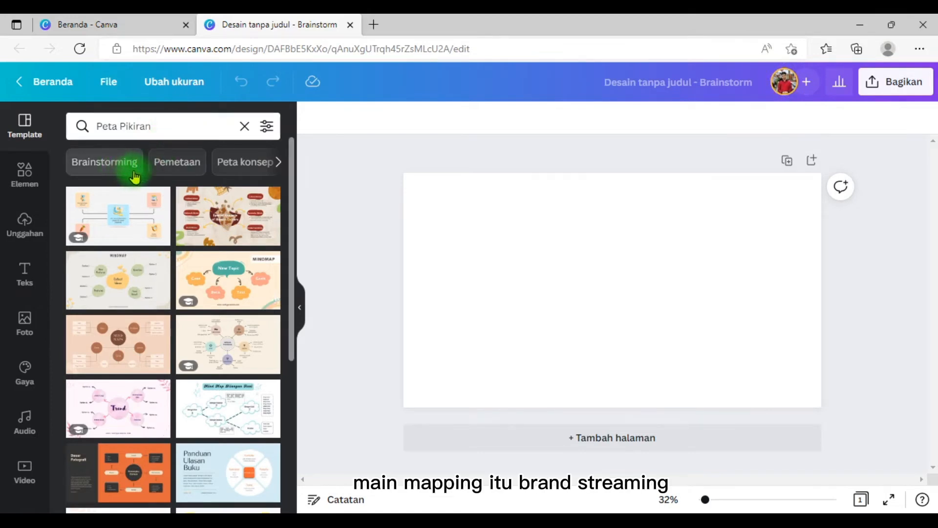
Step: Apply the peach MINDMAP template with a green New Topic bubble and four cloud-shaped branches to the blank page
click(278, 163)
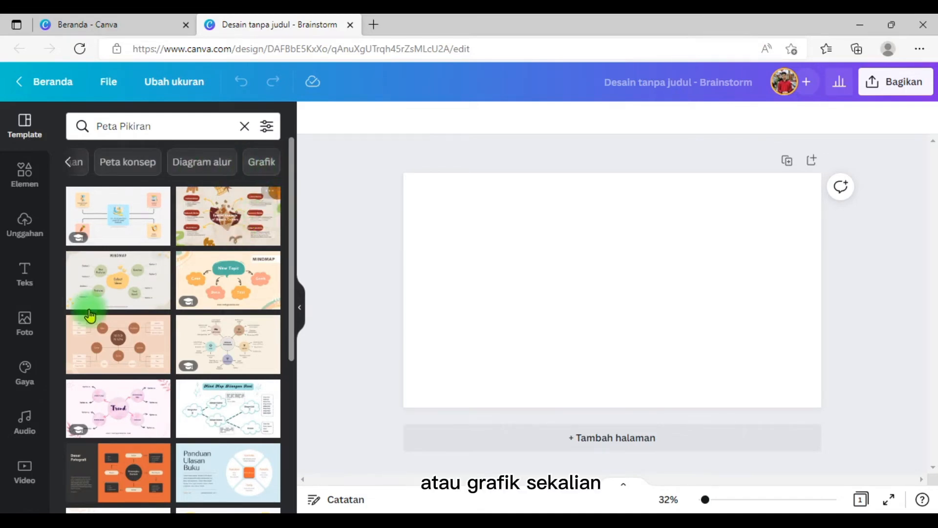
scroll(183, 336, down, 1)
scroll(183, 337, up, 1)
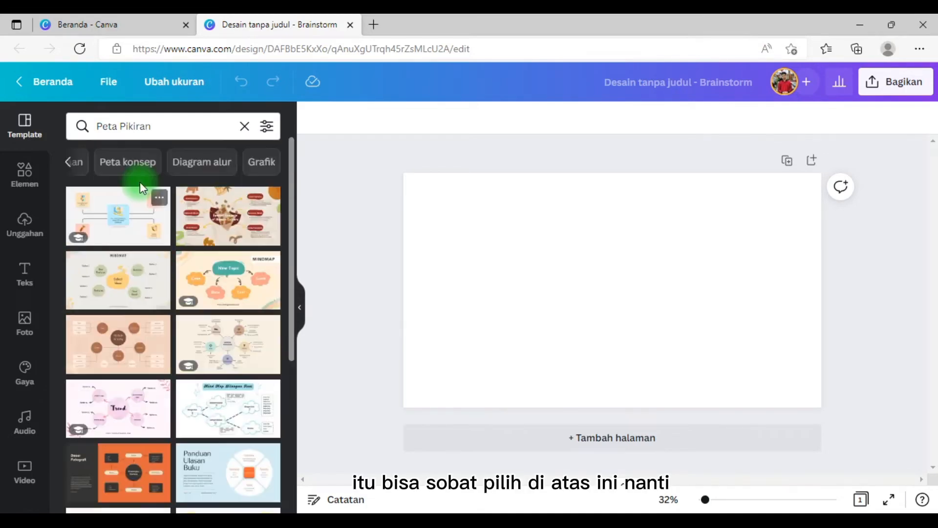
click(63, 161)
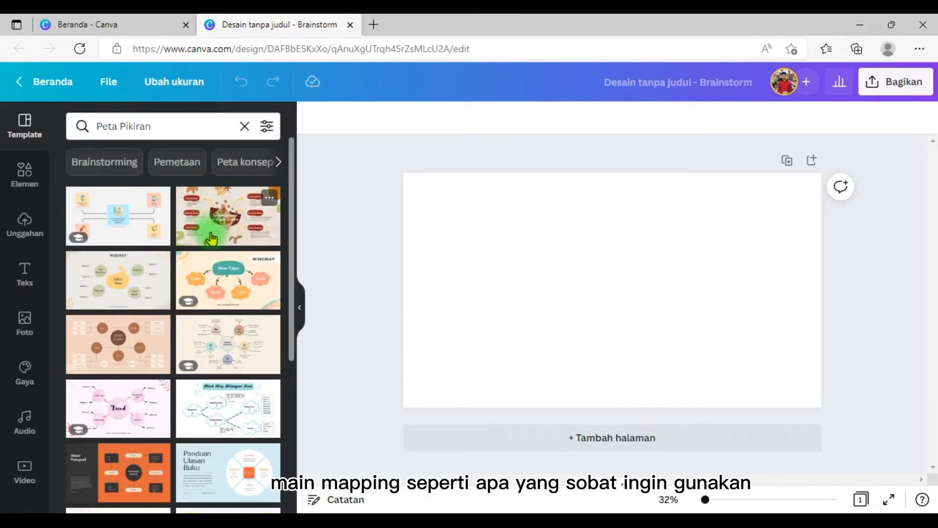
click(227, 281)
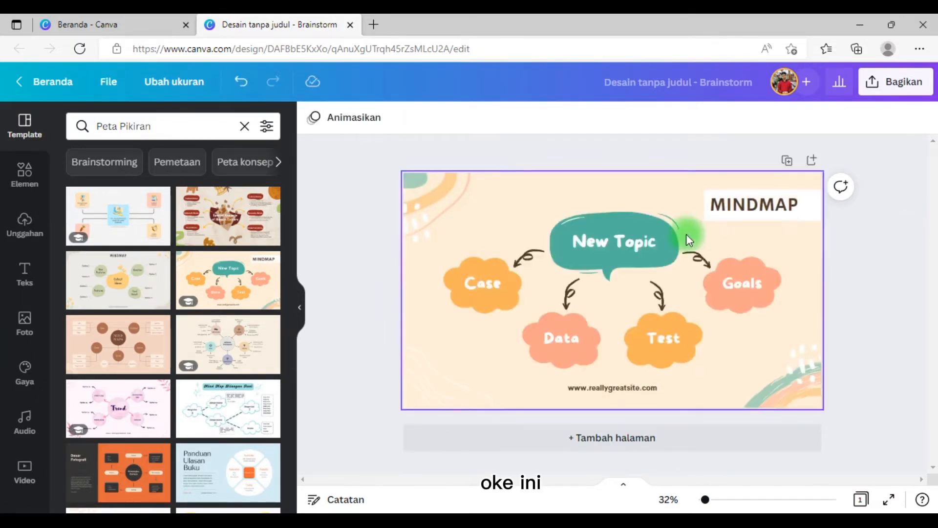
Step: Change the mind map's background to the near-black brand colour, trying out brown, light blue and orange first
click(618, 248)
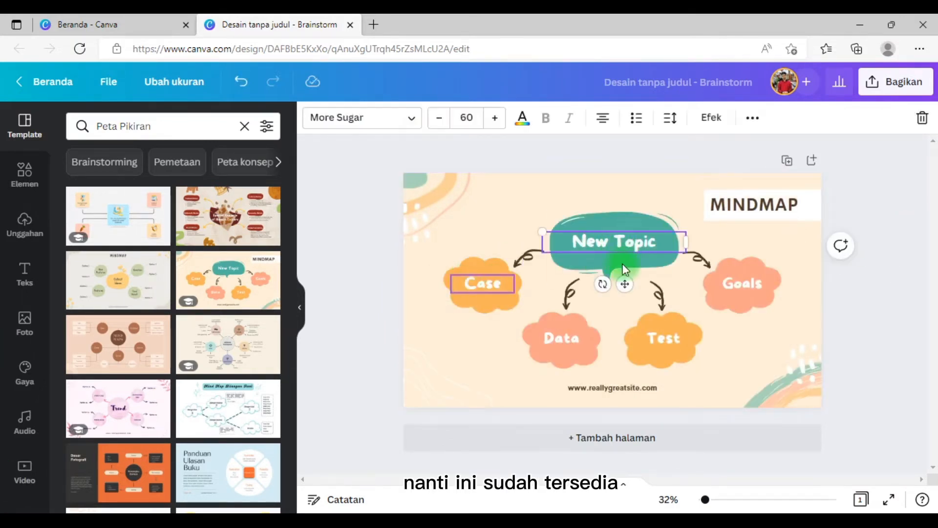
double_click(634, 245)
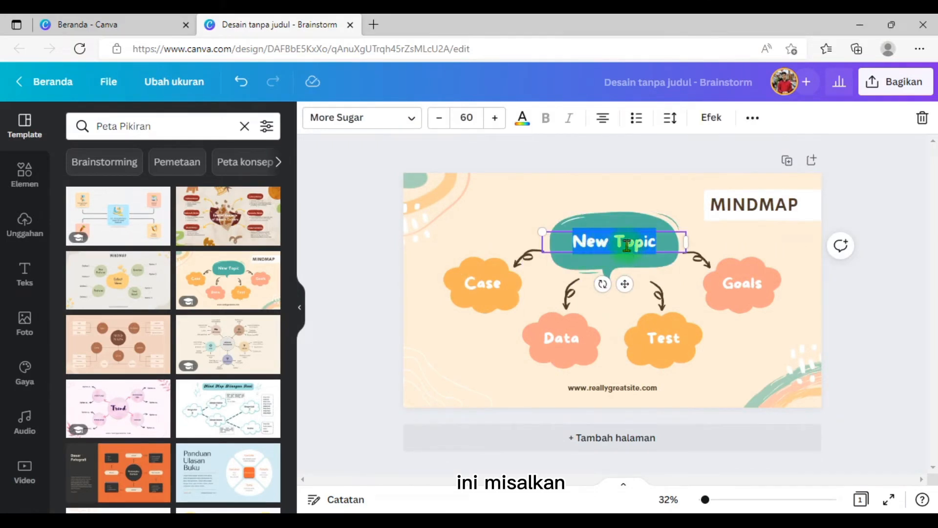
click(511, 204)
click(312, 118)
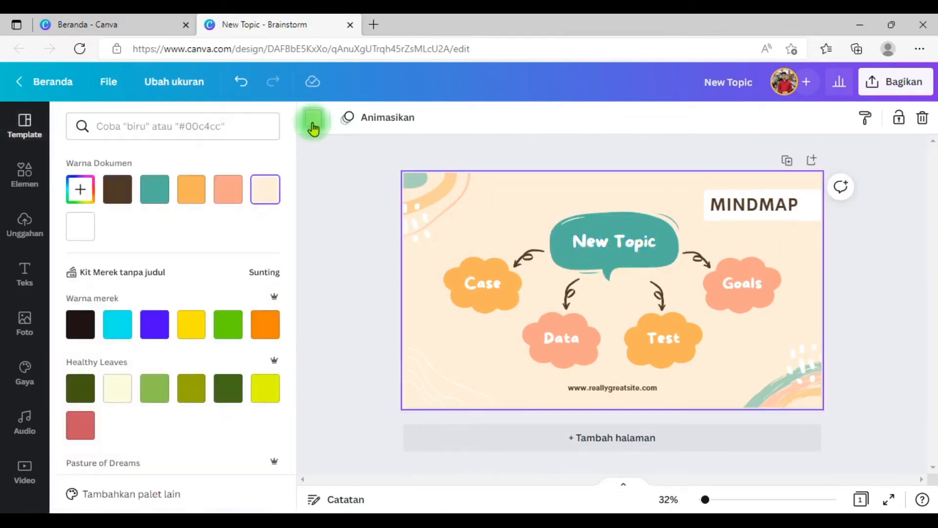
click(119, 189)
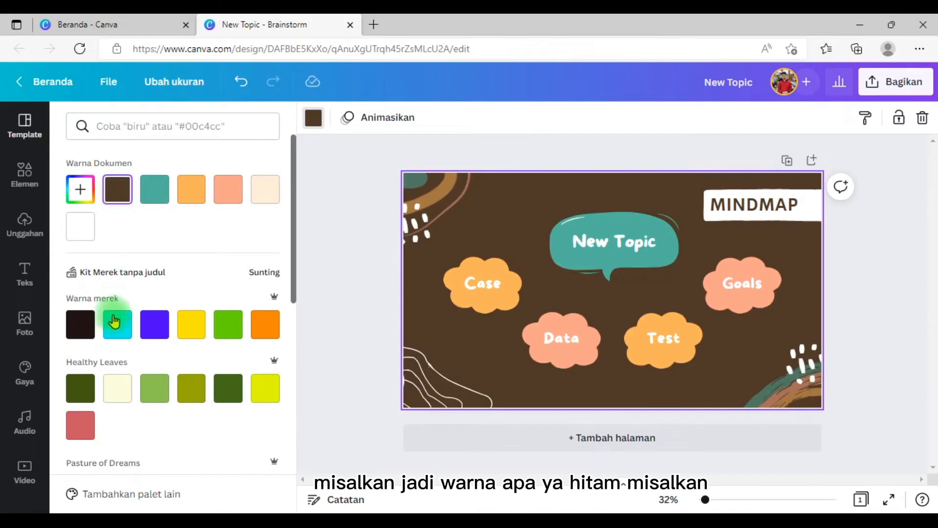
click(82, 325)
click(127, 328)
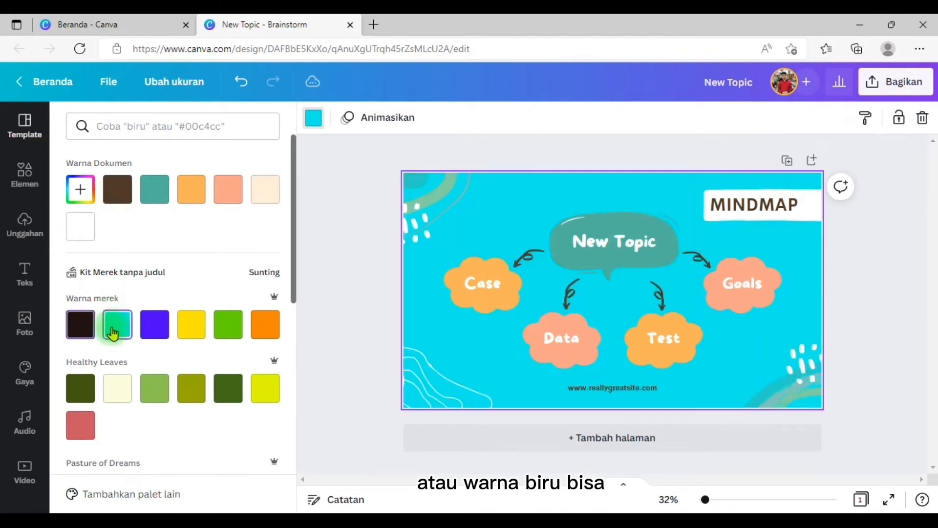
click(267, 327)
click(265, 390)
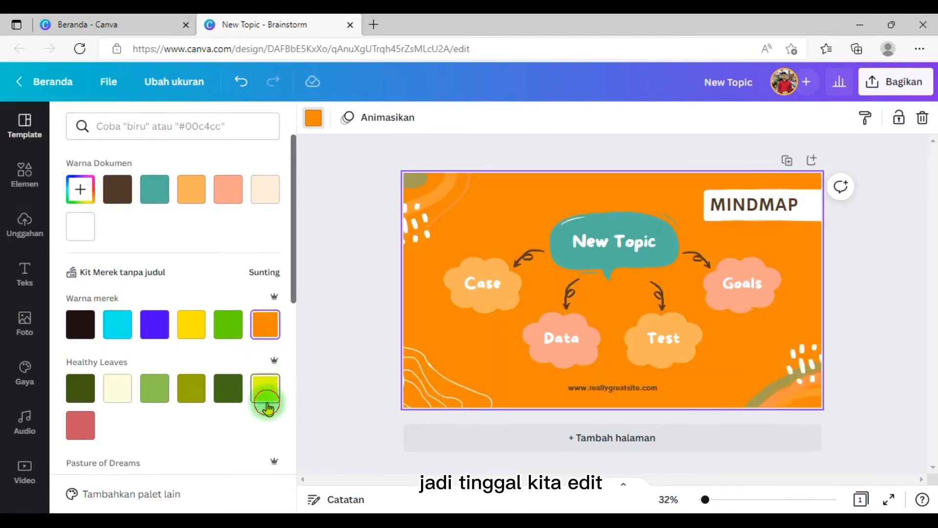
click(78, 324)
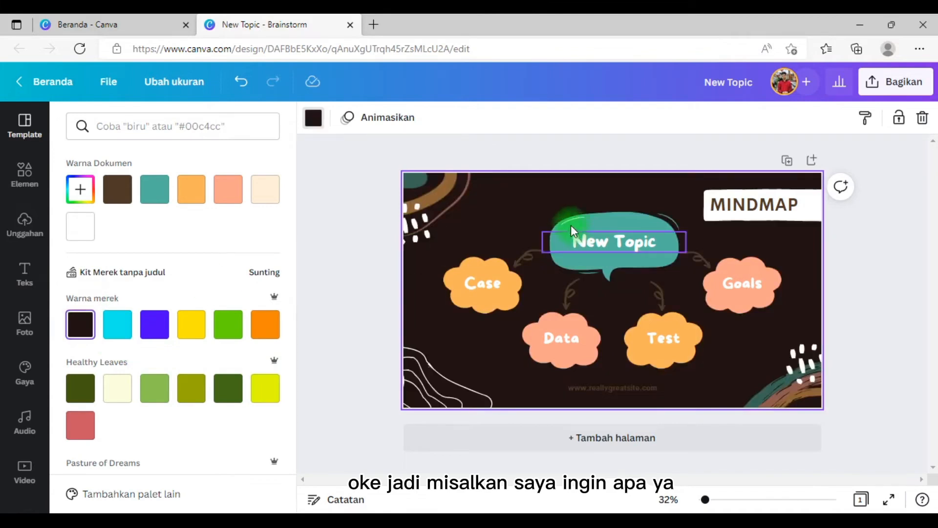
Step: Replace the New Topic text in the green bubble with "Metamorfosis Kupu-kupu"
double_click(628, 242)
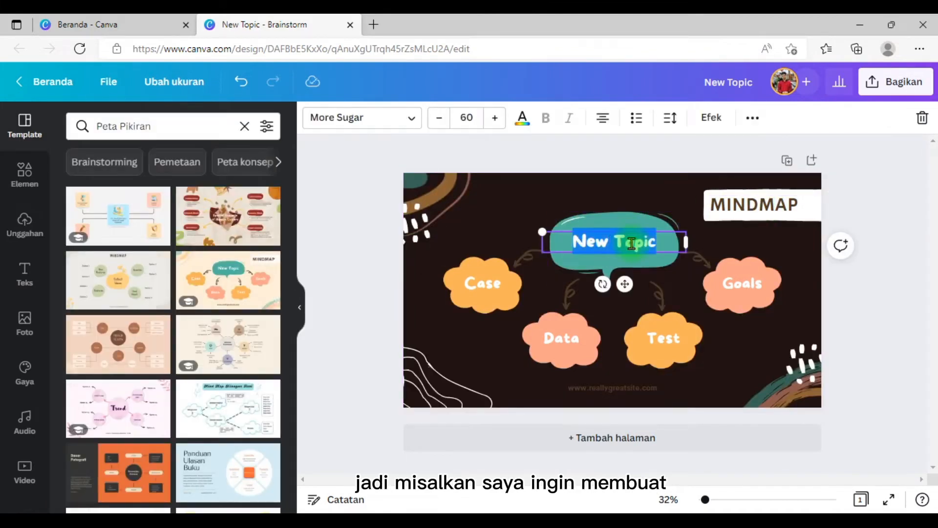
text(Met)
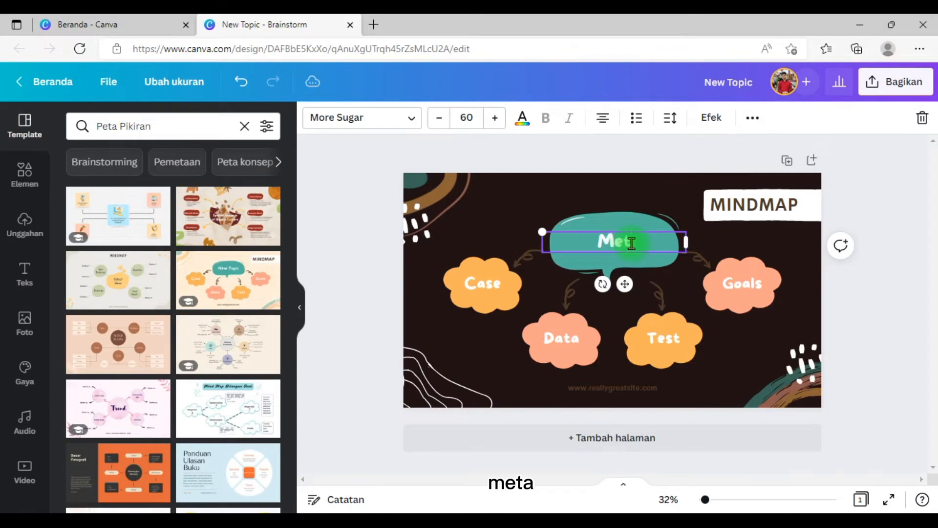
text(amof)
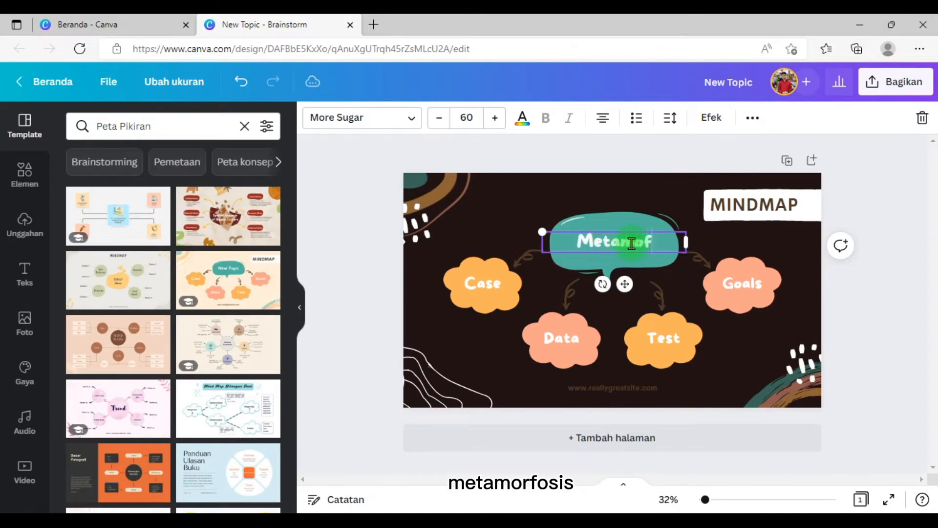
key(BackSpace)
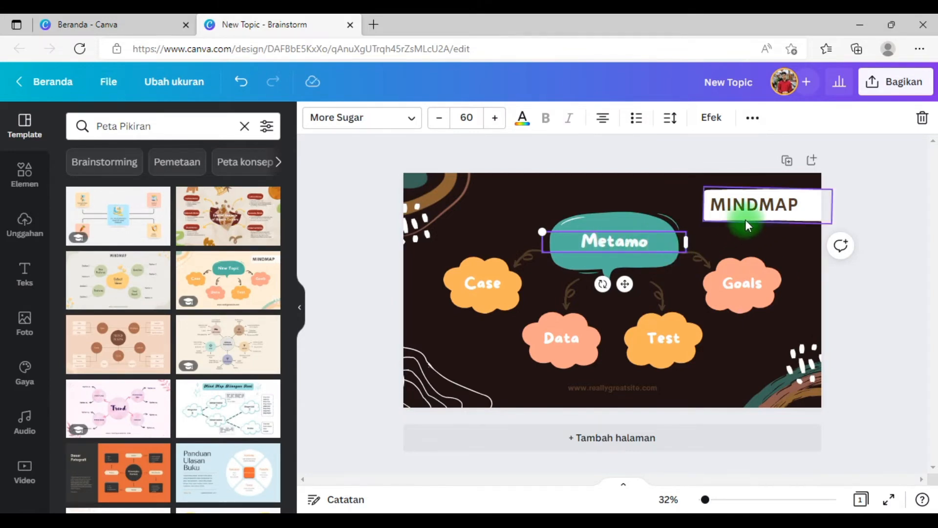
text(rfos)
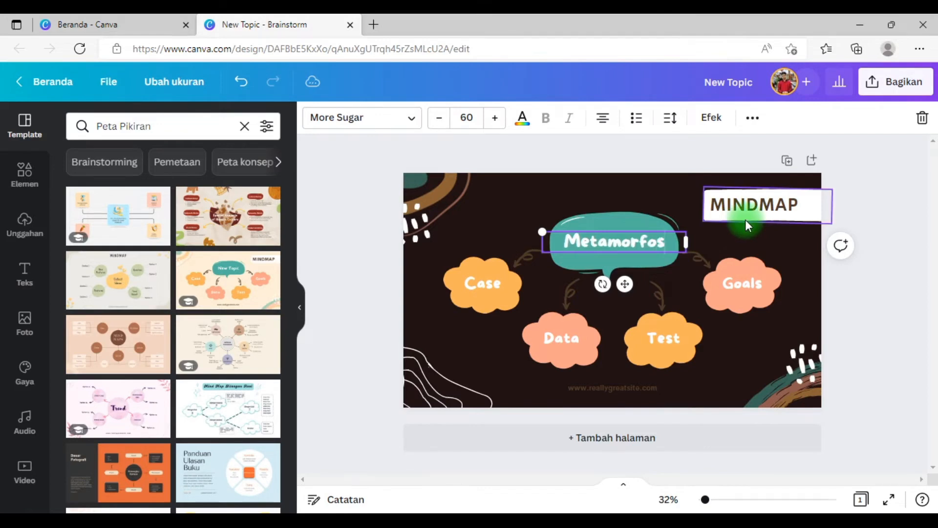
text(is Ku)
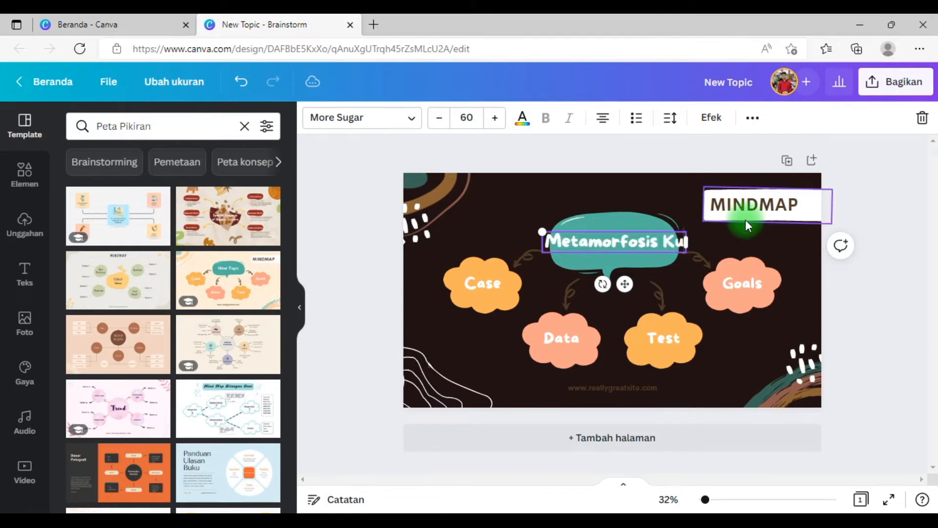
text(pu-kup)
key(BackSpace)
text(-k)
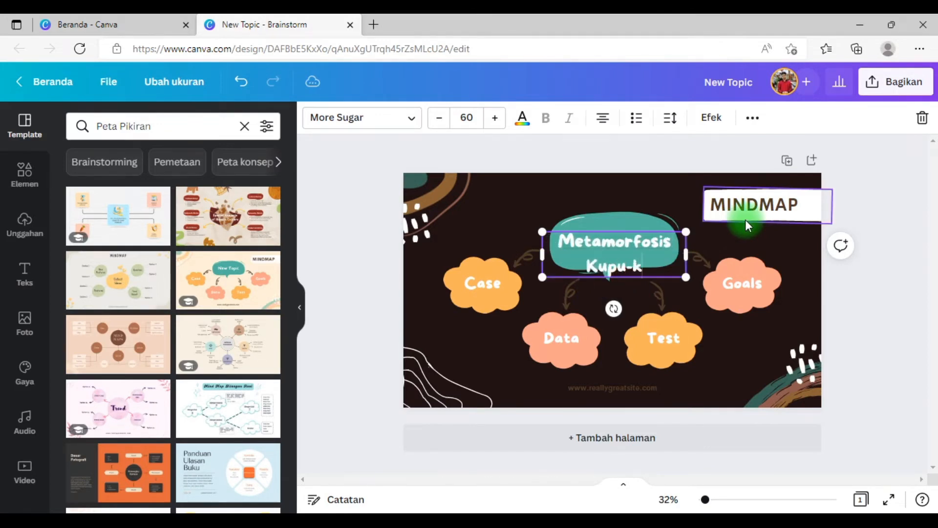
text(upu)
Step: Reduce the font size of the whole bubble heading to 45
key(ctrl+a)
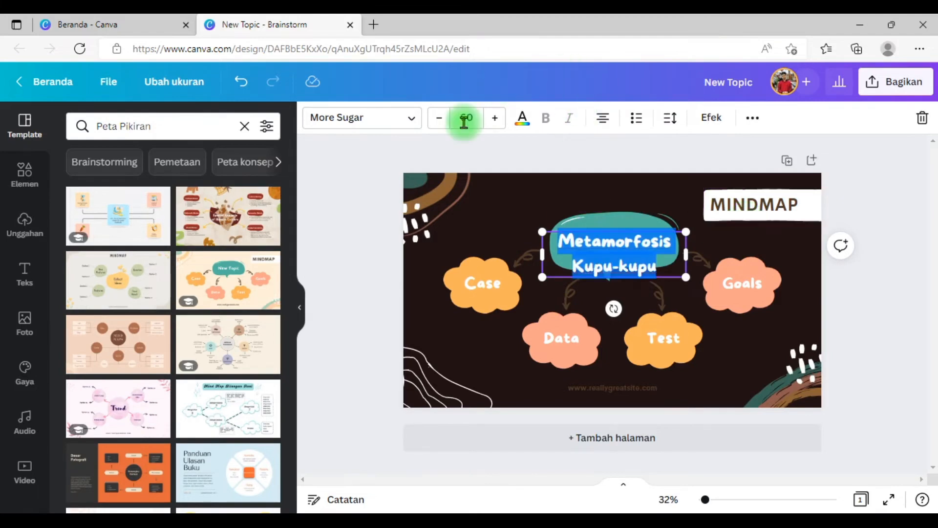
click(438, 118)
click(439, 119)
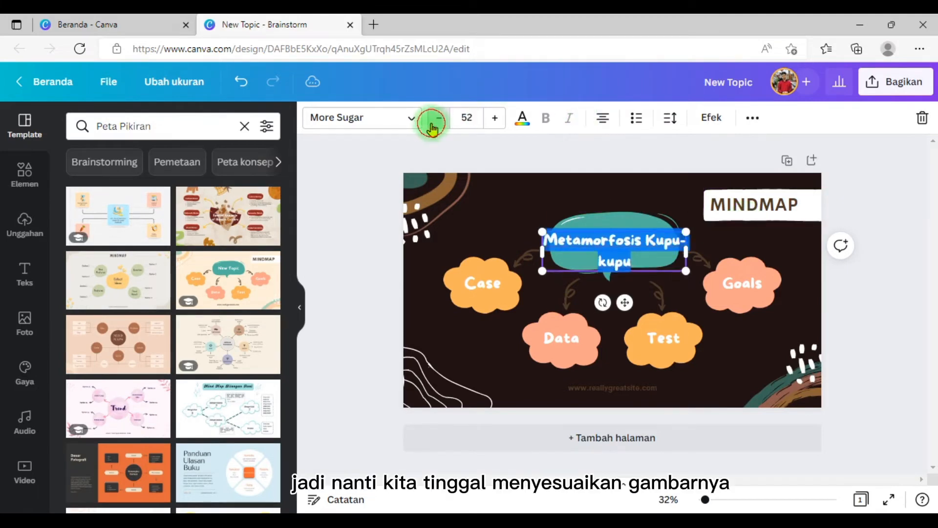
click(439, 118)
click(436, 120)
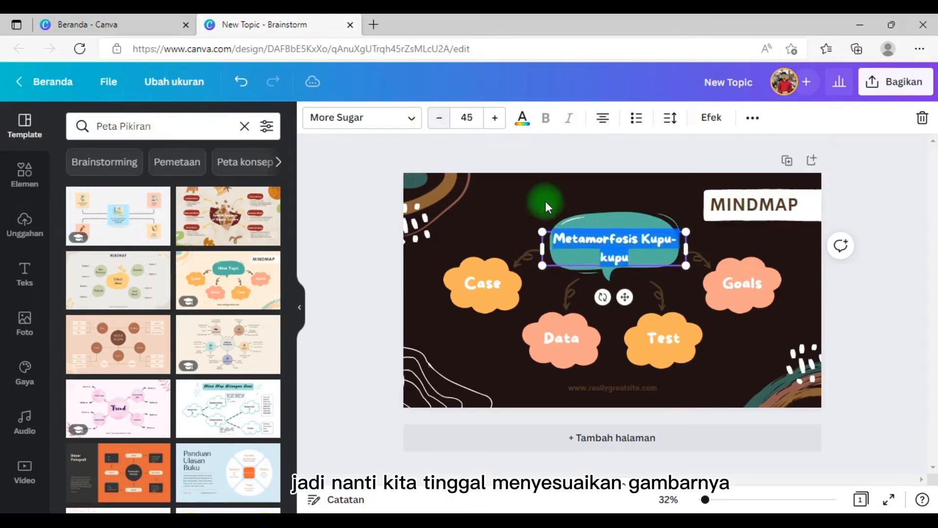
Step: Break the heading so "Kupu-kupu" sits on its own second line, and move the text slightly up within the green bubble
click(631, 235)
click(636, 239)
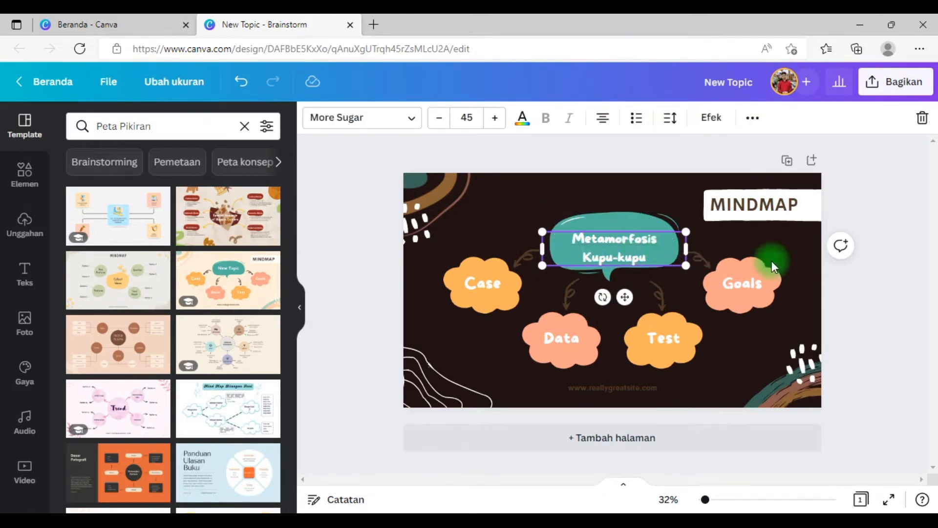
click(911, 283)
click(621, 254)
drag(622, 253, 621, 252)
scroll(241, 293, down, 3)
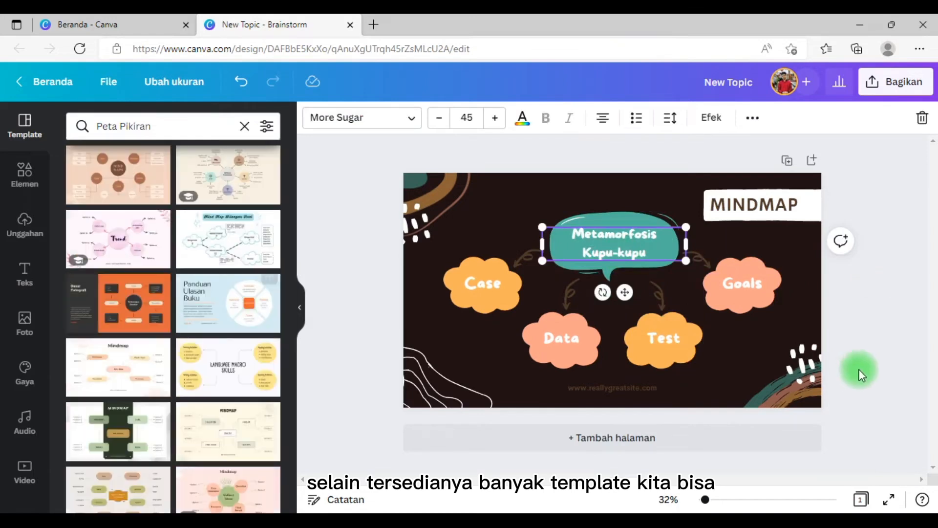
click(882, 330)
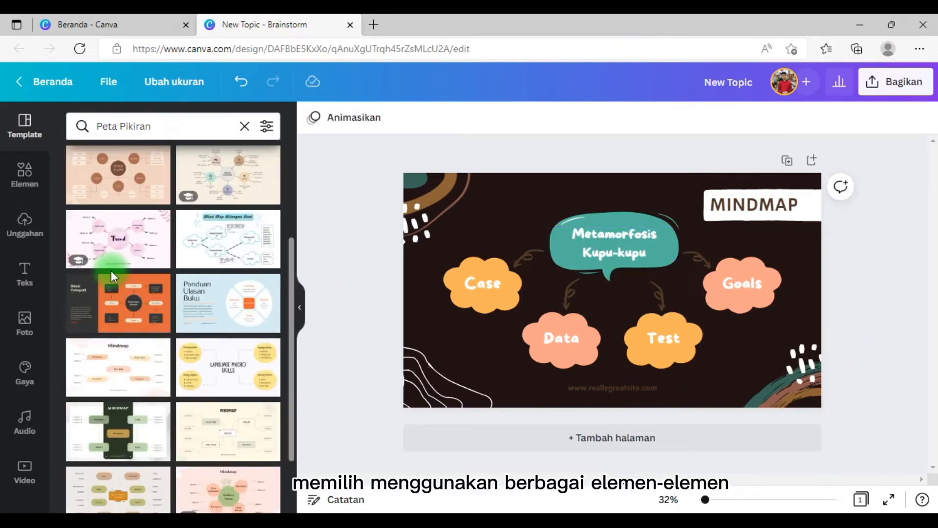
Step: Search the design elements for "kupu-kupu"
click(24, 173)
click(169, 133)
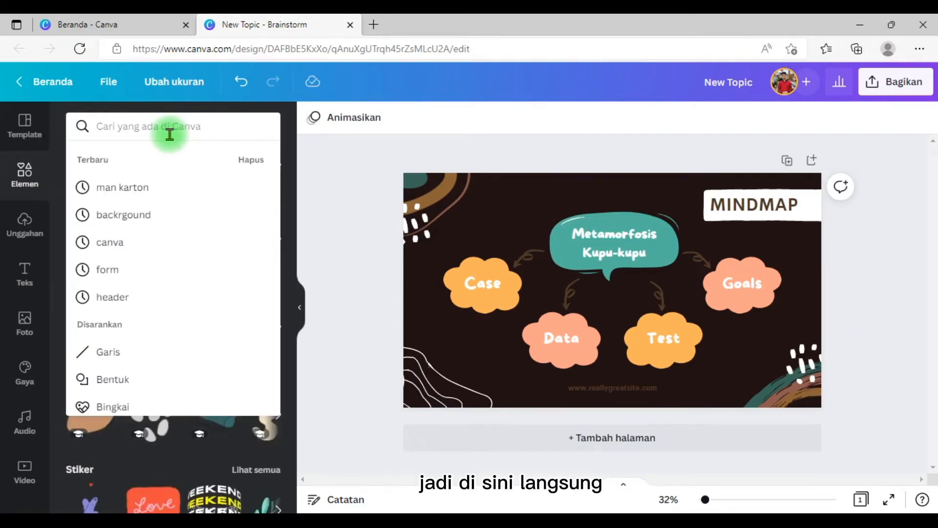
text(kupu)
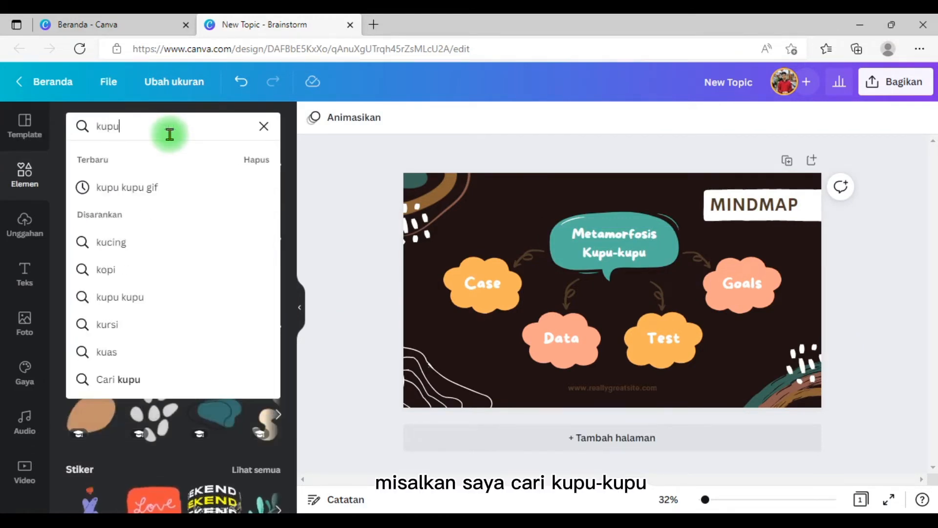
text(-kupu)
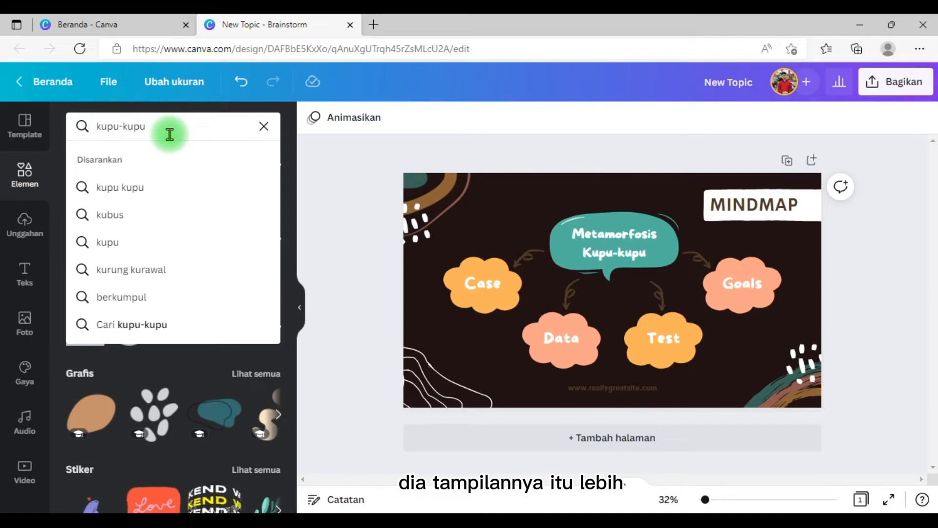
key(Return)
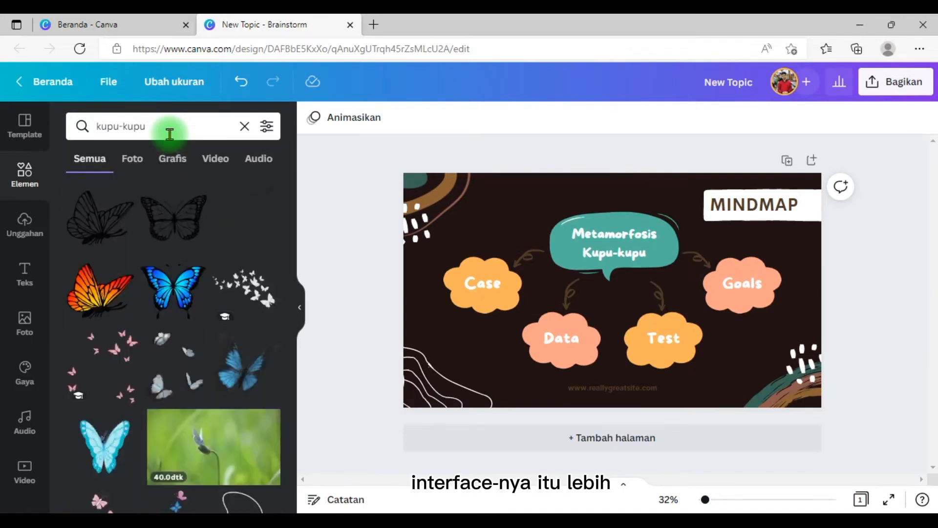
Step: Add the orange butterfly graphic, shrink it and place it centred on the upper edge of the green bubble
click(138, 291)
drag(600, 322, 591, 217)
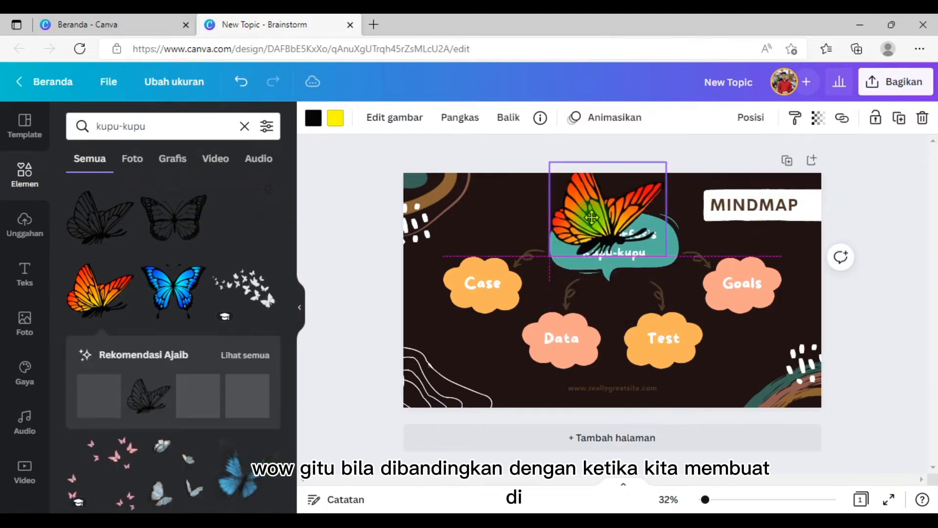
drag(550, 161, 591, 227)
drag(614, 210, 602, 211)
click(880, 328)
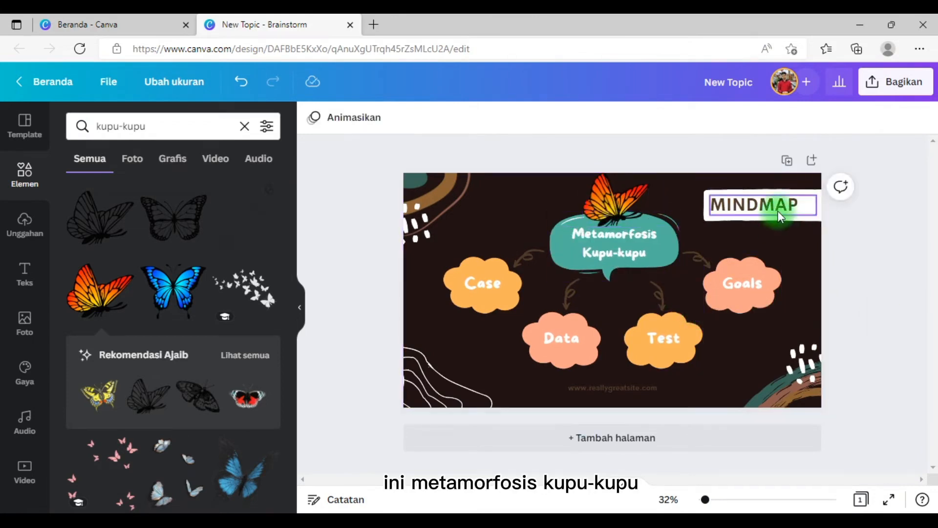
Step: Delete the MINDMAP title, the white label shape behind it and the website address below the clouds
click(778, 213)
key(Delete)
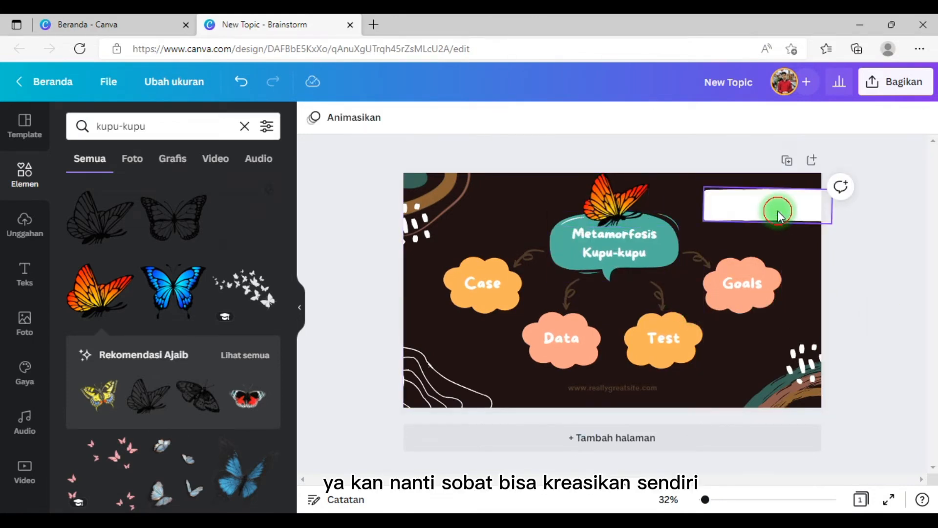
click(777, 213)
key(Delete)
click(616, 377)
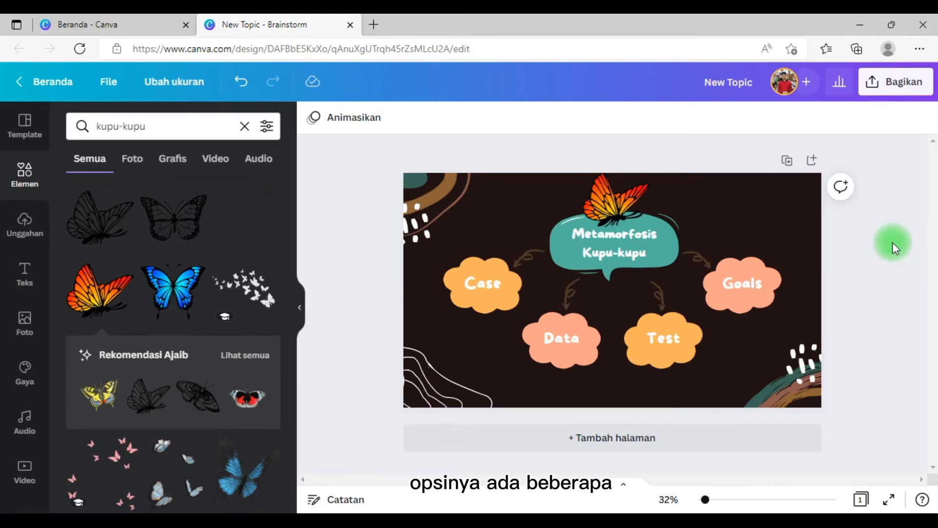
Step: Review the file types available for downloading the design
click(895, 93)
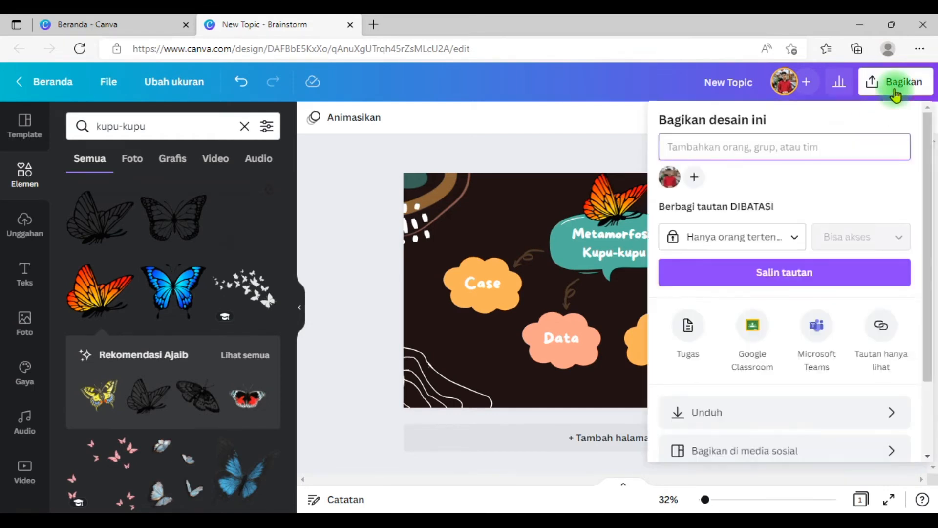
click(788, 414)
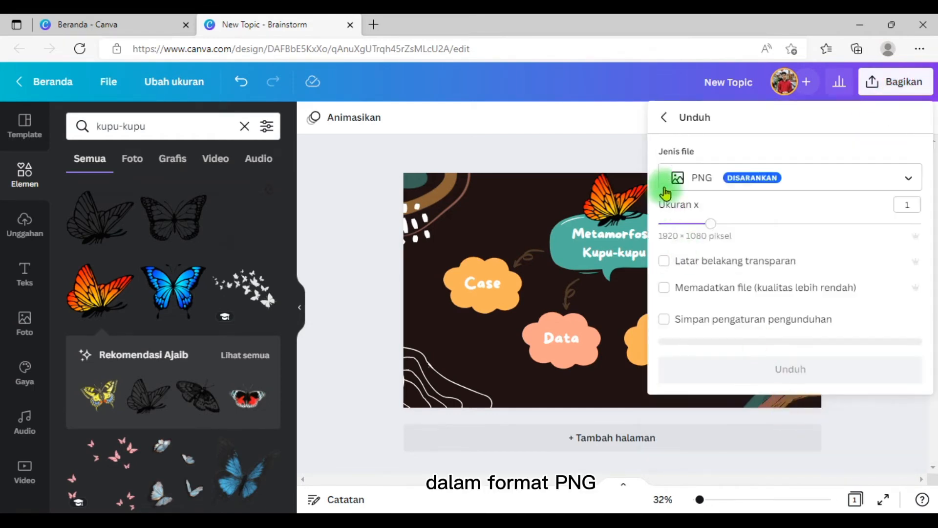
click(692, 179)
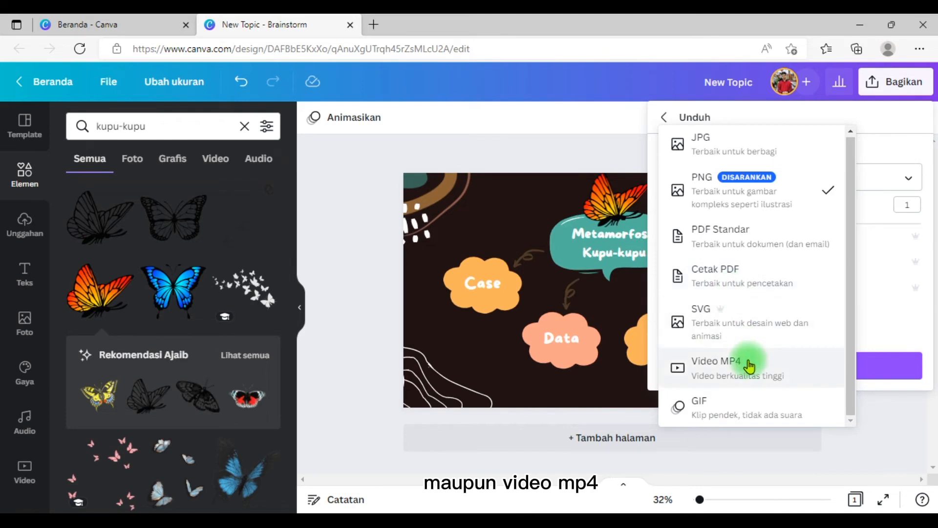
click(584, 158)
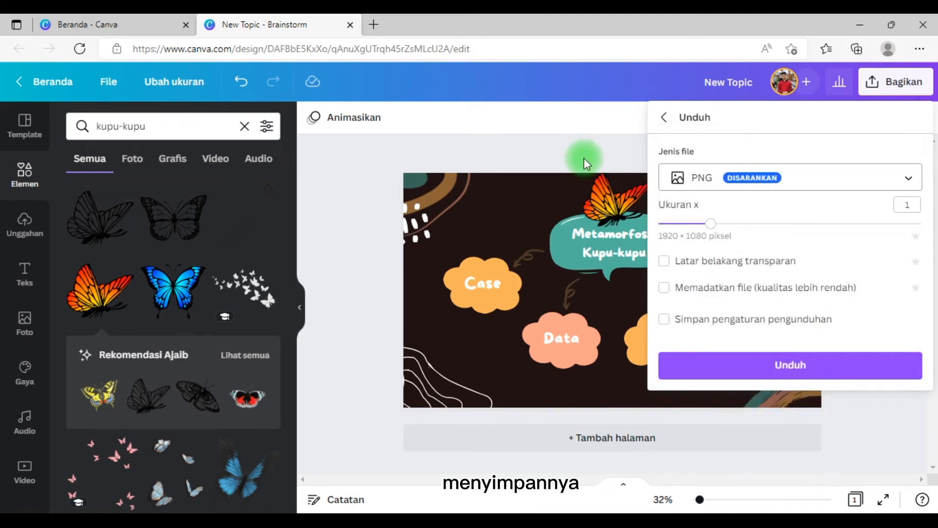
click(587, 156)
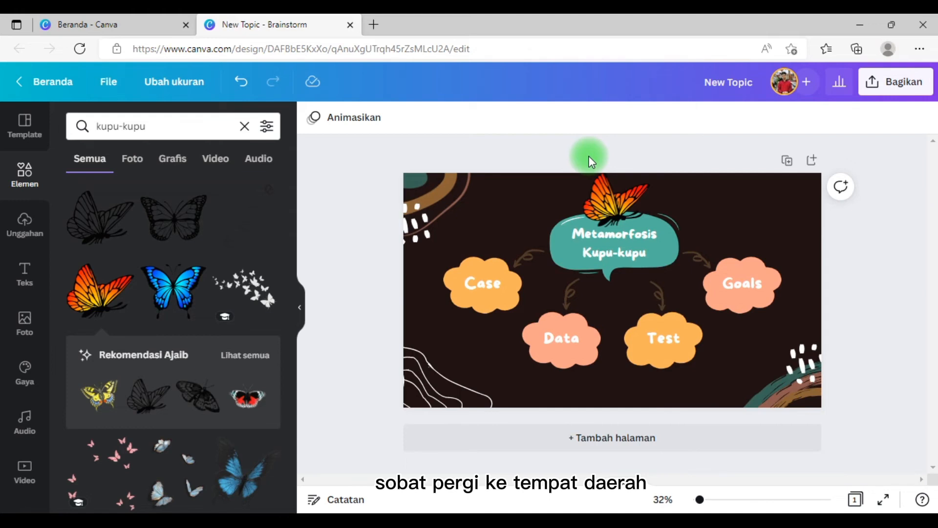
Step: Download the design as a Microsoft PowerPoint document using the full list of sharing options
click(899, 82)
scroll(816, 335, down, 2)
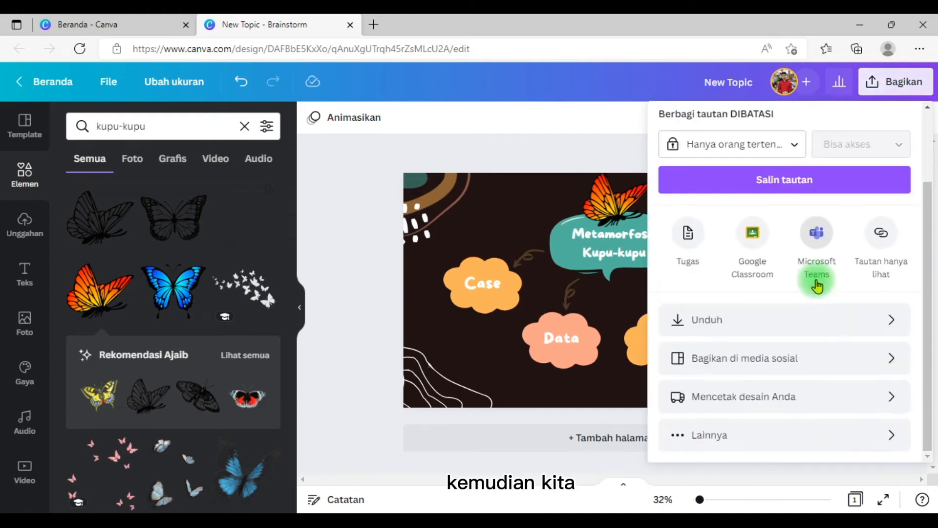
click(791, 440)
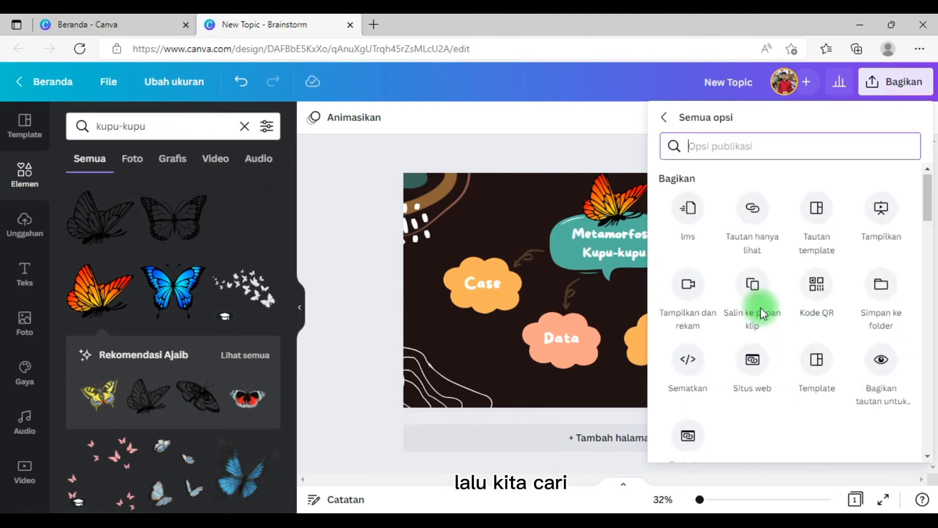
scroll(760, 307, down, 3)
scroll(761, 307, down, 2)
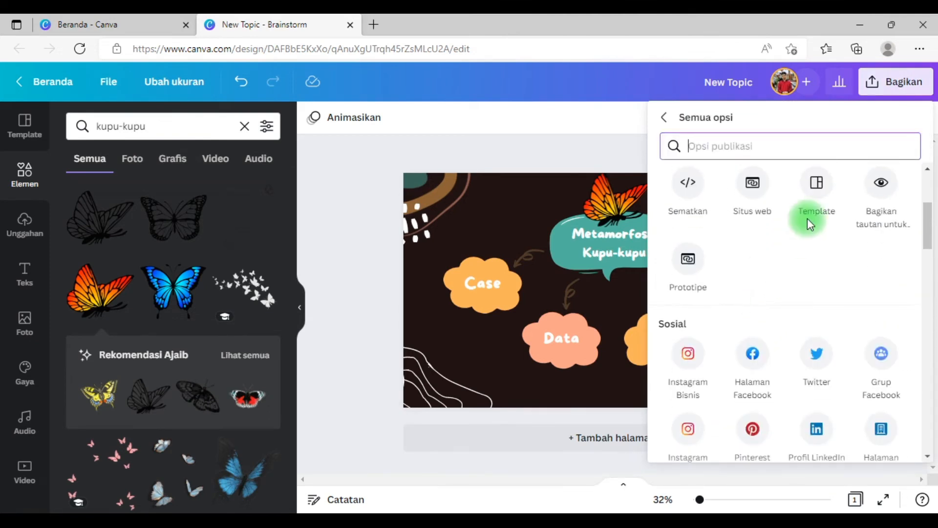
scroll(807, 218, down, 2)
scroll(807, 220, down, 5)
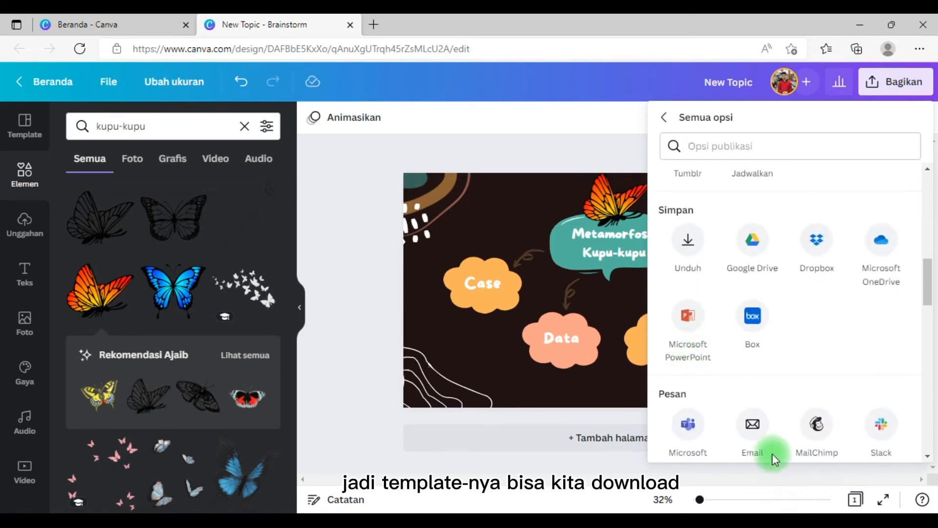
mouse_move(714, 306)
mouse_down()
mouse_move(680, 294)
mouse_move(635, 345)
mouse_up()
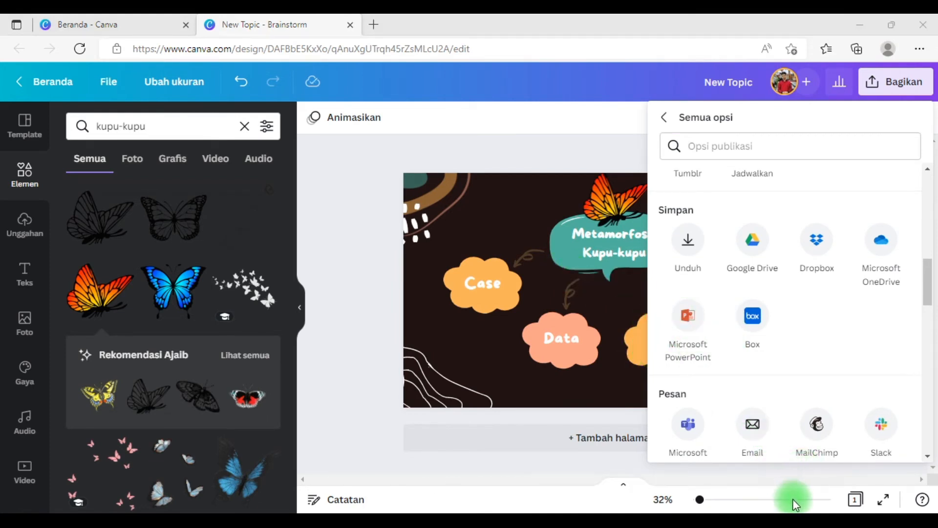
click(688, 323)
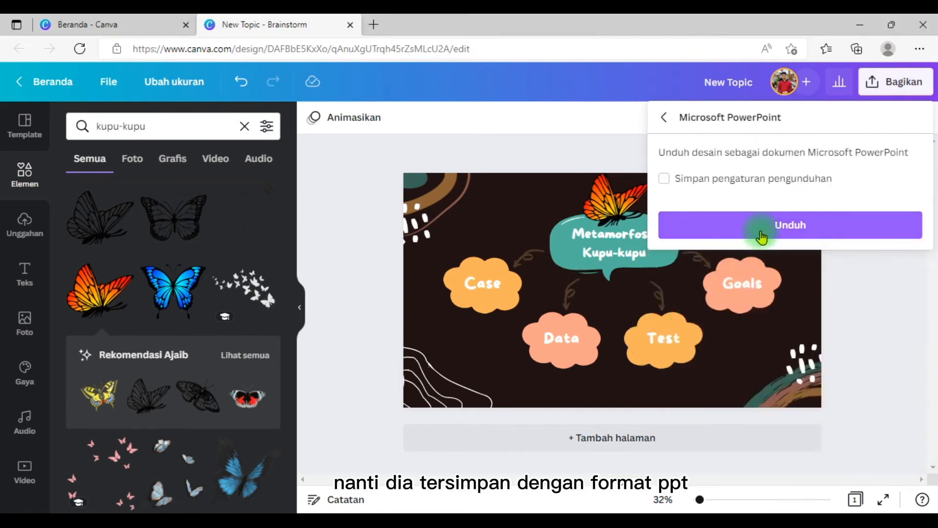
click(761, 238)
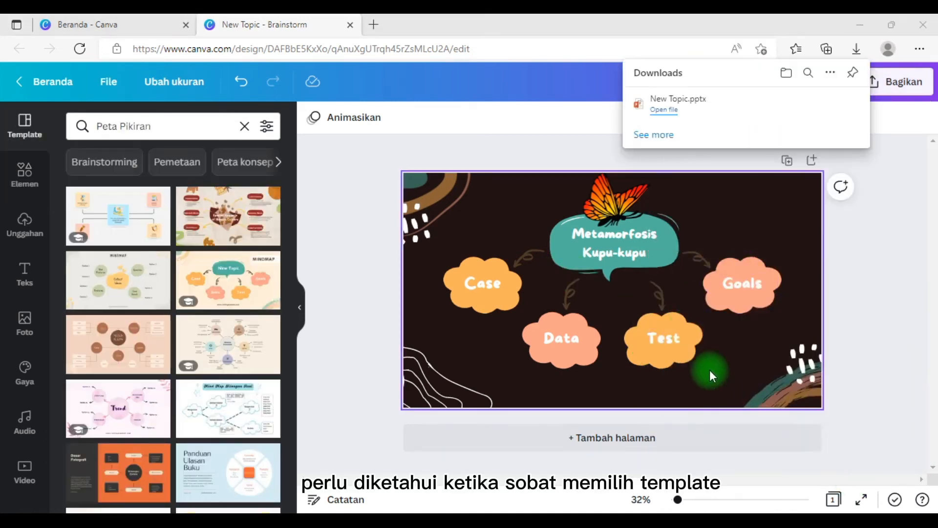
Step: Look through the Peta Pikiran templates and check which ones carry an EDU or Pro badge
scroll(157, 274, down, 3)
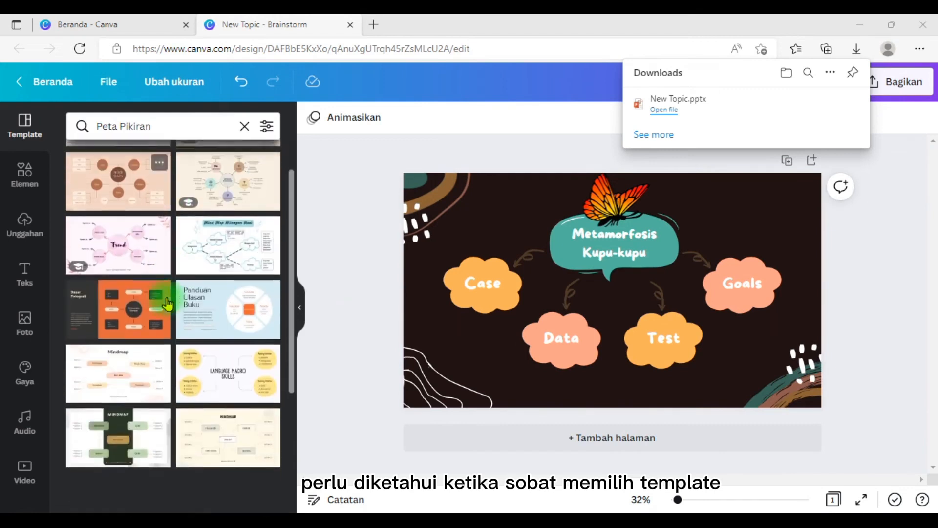
scroll(152, 262, up, 2)
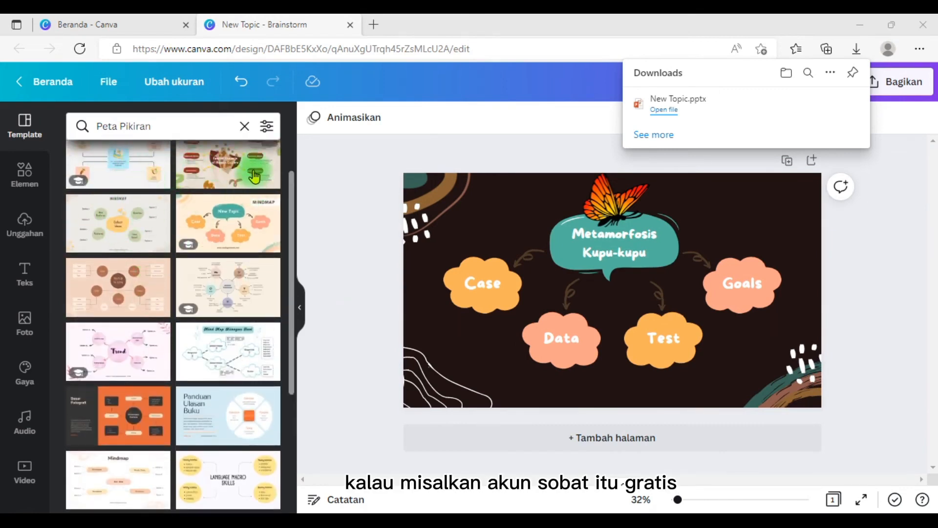
scroll(114, 222, down, 3)
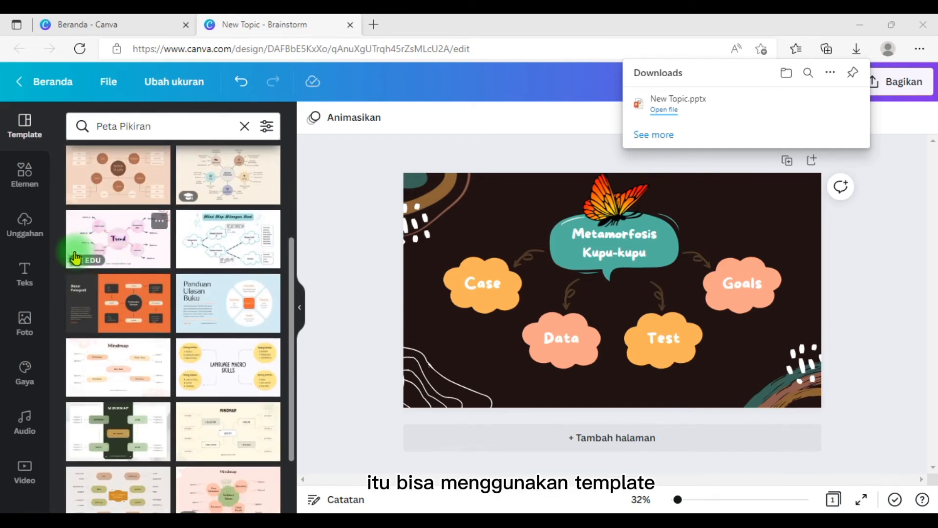
mouse_move(78, 262)
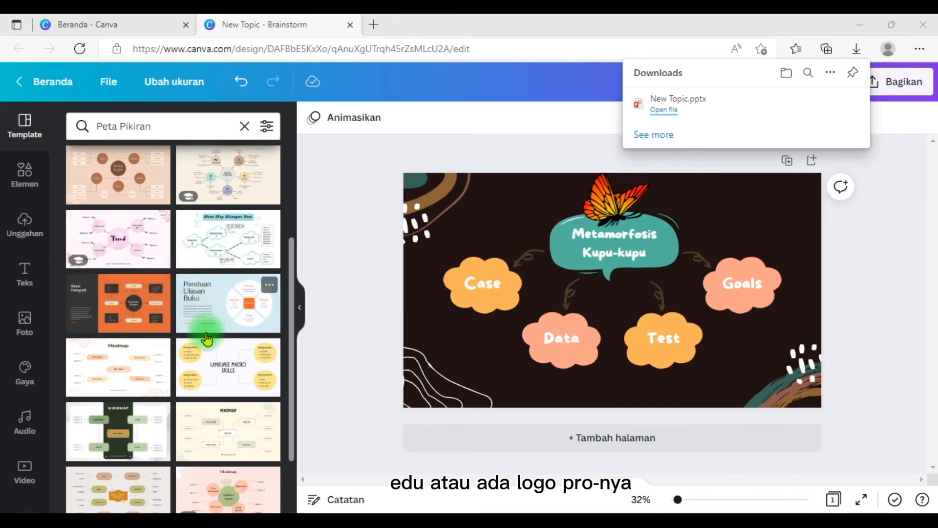
scroll(204, 337, down, 3)
scroll(207, 344, up, 10)
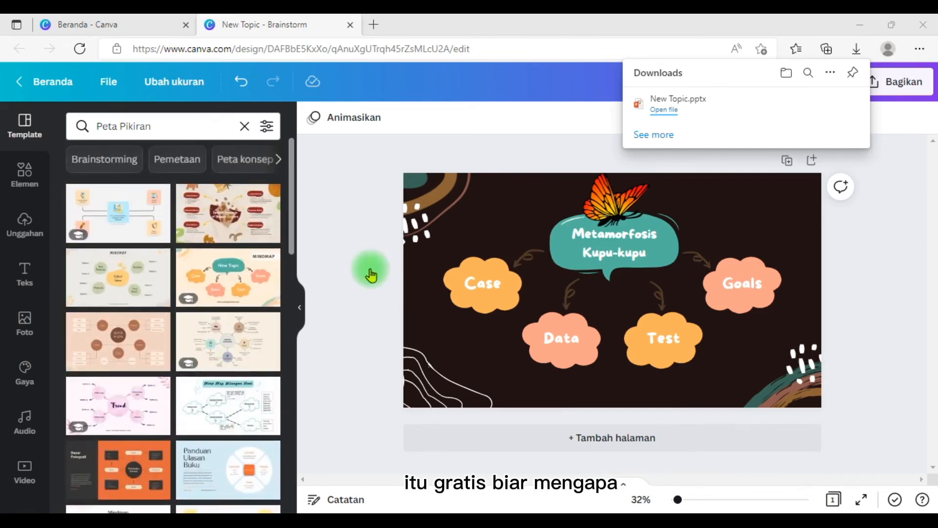